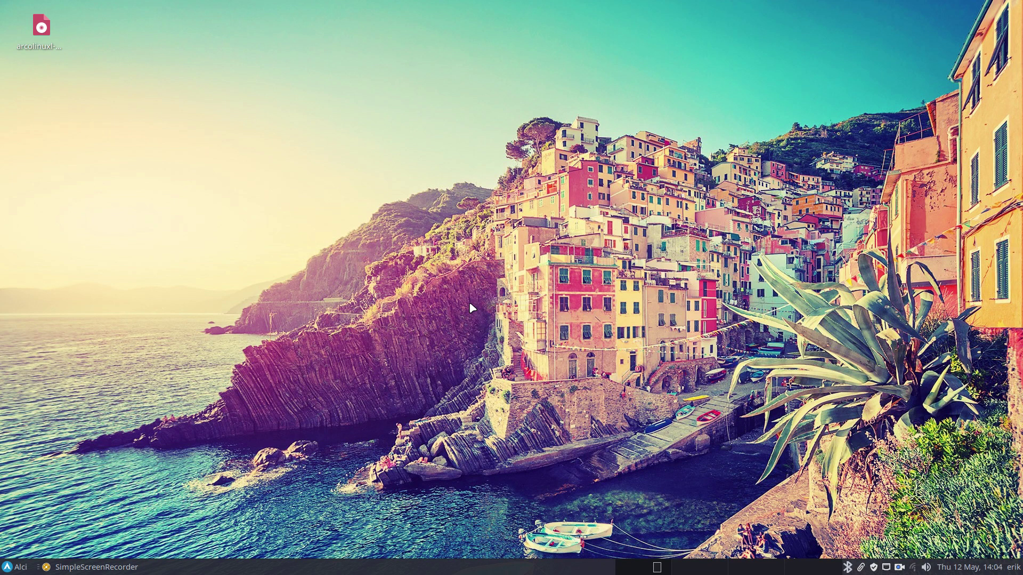
- Open a terminal and the application list, then close both
{"action": "key", "text": "super+Return"}
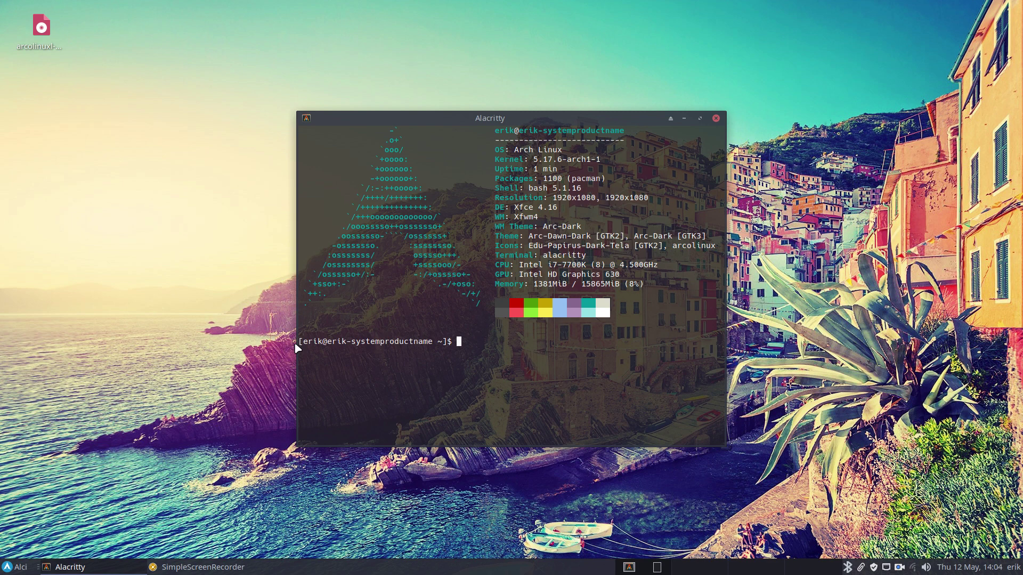
{"action": "left_click", "coordinate": [15, 572]}
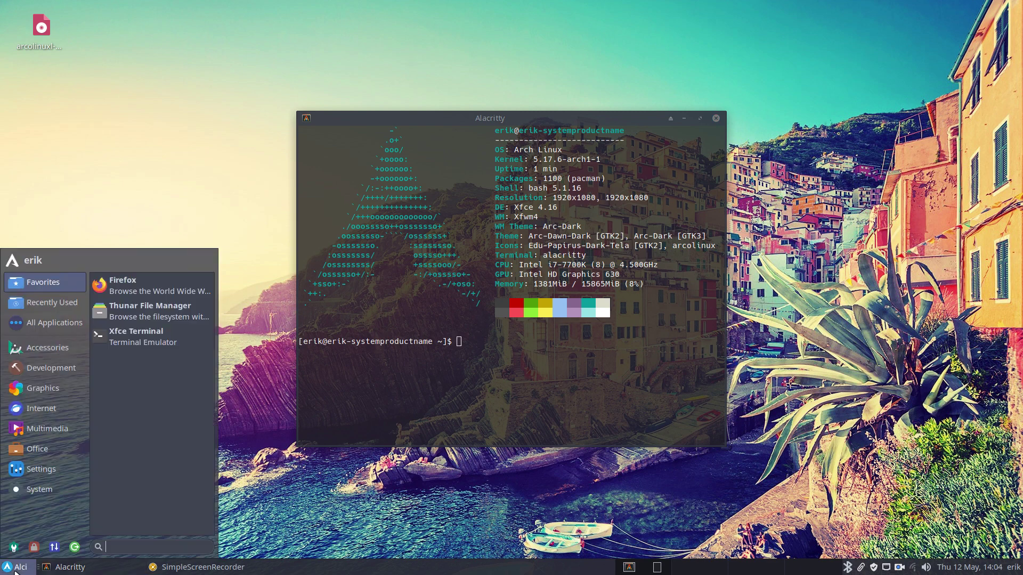
{"action": "left_click", "coordinate": [532, 174]}
{"action": "left_click", "coordinate": [715, 118]}
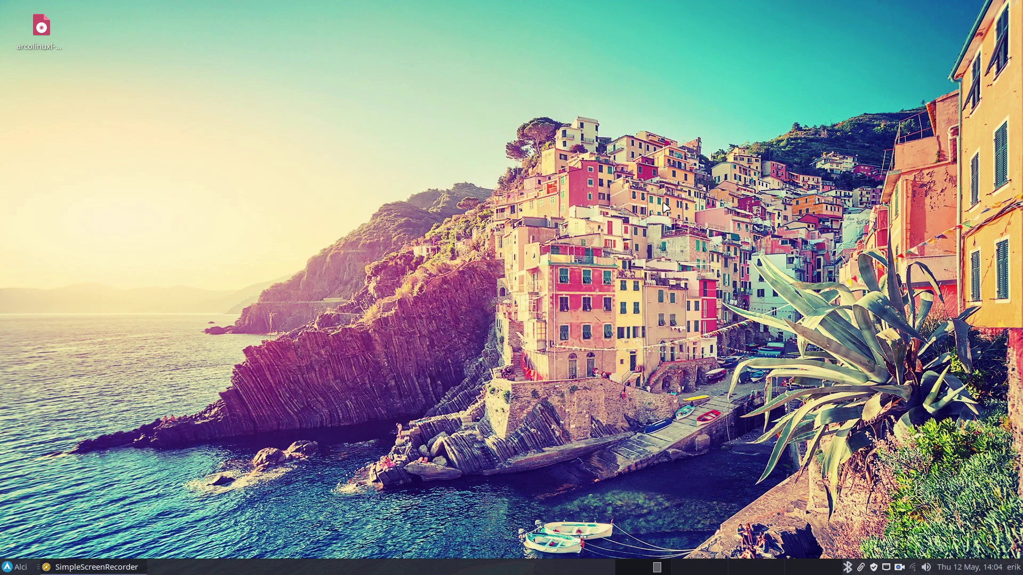
- Open arcolinux.info in a maximized Chromium and open the Alci project site in a new tab
{"action": "key", "text": "super+w"}
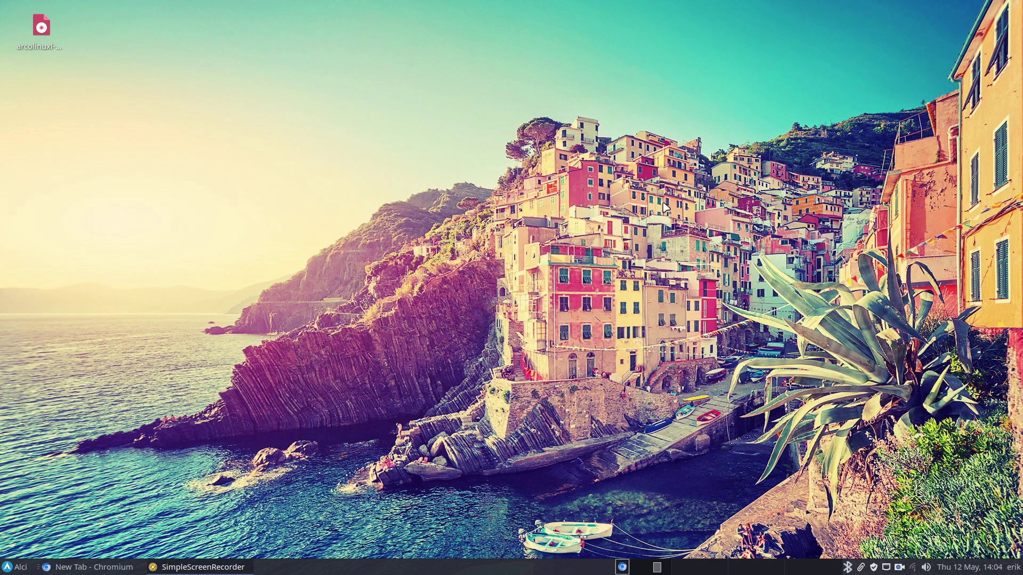
{"action": "type", "text": "arcoli"}
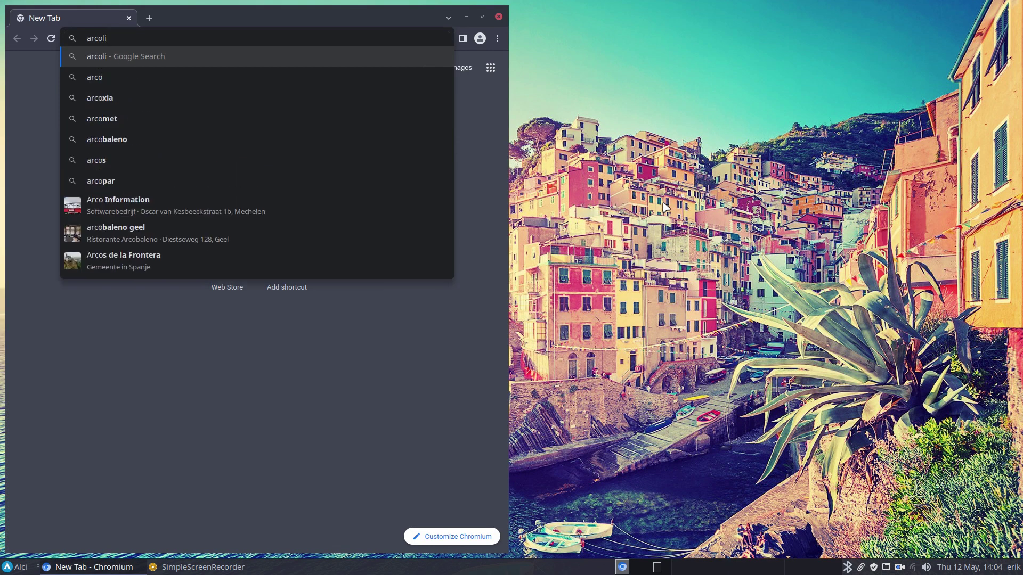
{"action": "type", "text": "nux.info"}
{"action": "key", "text": "Return"}
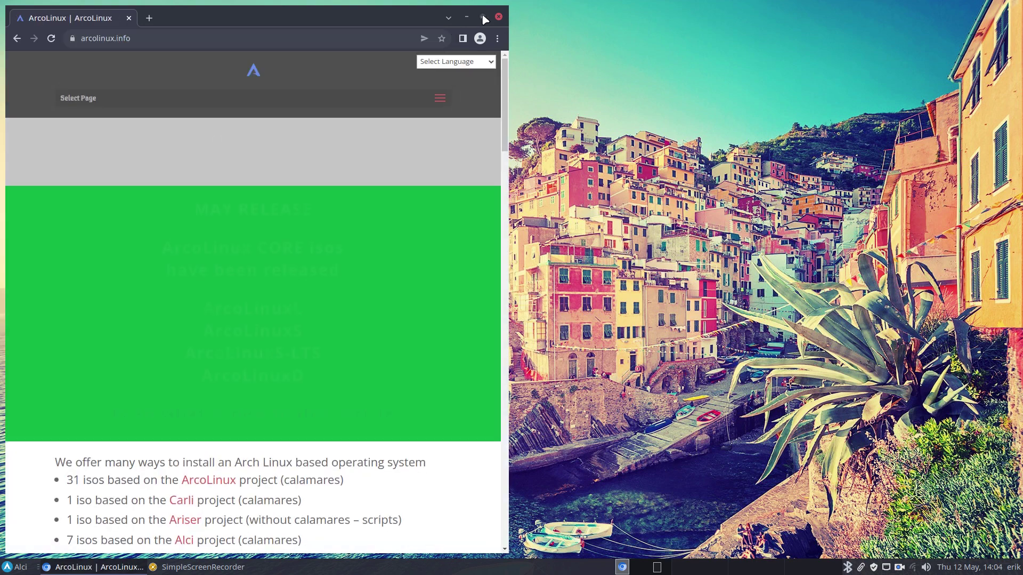
{"action": "left_click", "coordinate": [481, 16]}
{"action": "scroll", "coordinate": [562, 231], "scroll_direction": "down", "scroll_amount": 1}
{"action": "scroll", "coordinate": [561, 235], "scroll_direction": "down", "scroll_amount": 2}
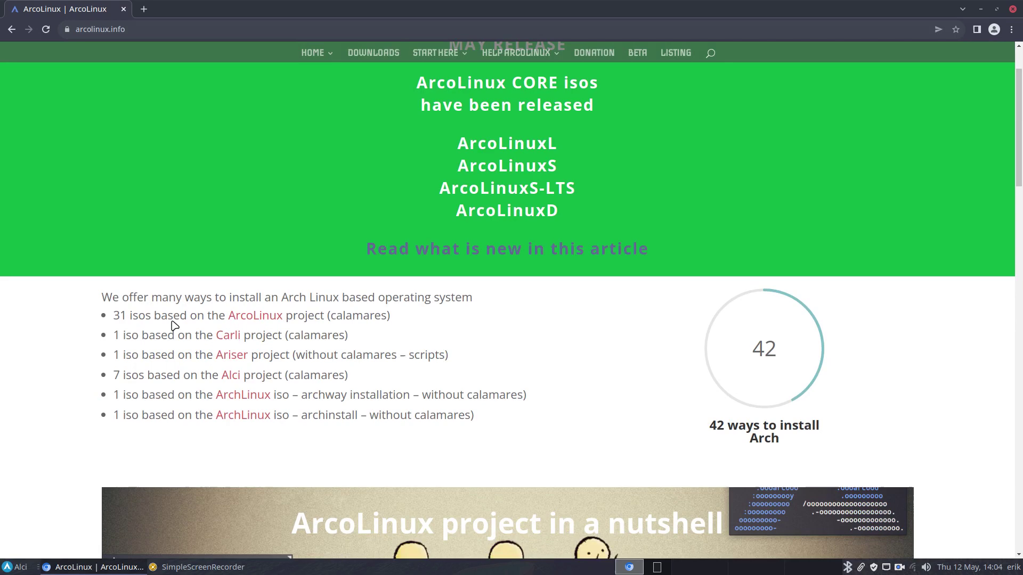
{"action": "left_click", "coordinate": [232, 376]}
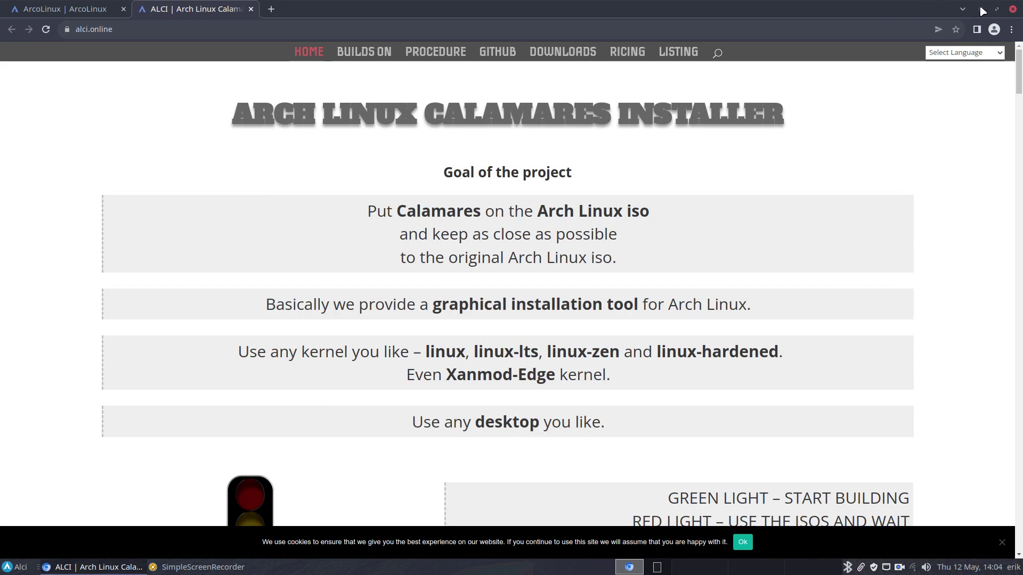
- Search Google for 'youtube arcolinux' in a new tab and accept the cookie notice
{"action": "left_click", "coordinate": [271, 8]}
{"action": "type", "text": "y"}
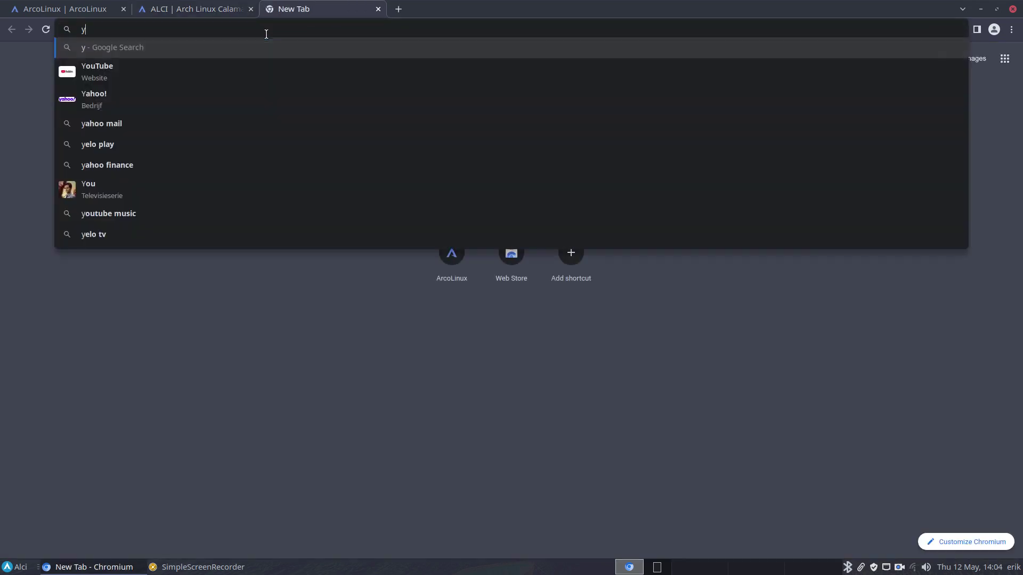
{"action": "type", "text": "outube arco"}
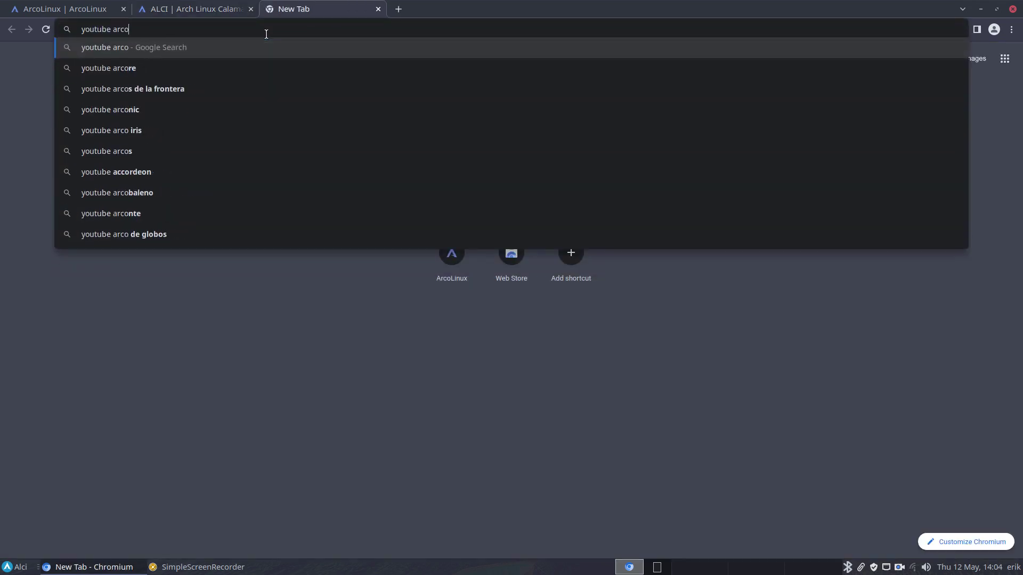
{"action": "type", "text": "linux"}
{"action": "key", "text": "Return"}
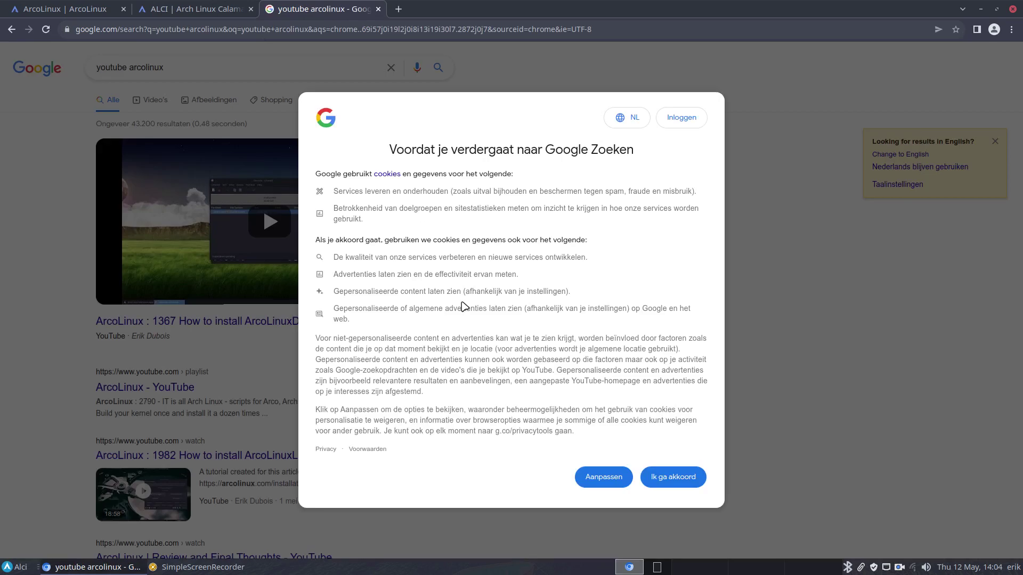
{"action": "left_click", "coordinate": [688, 479]}
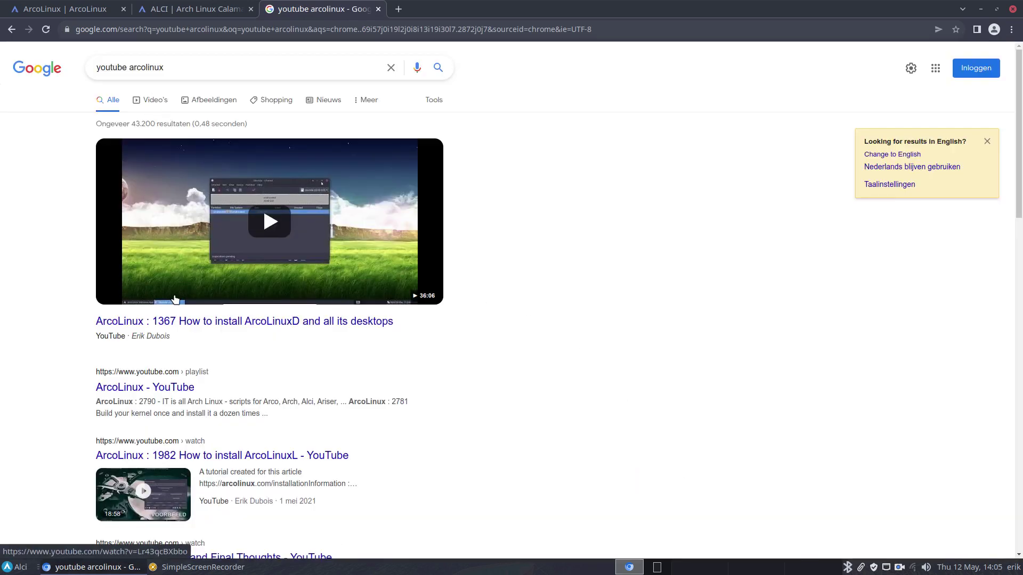
- Find the ArcoLinux video about advanced installation via the playlist owner's channel, and play it past the ad
{"action": "left_click", "coordinate": [166, 392]}
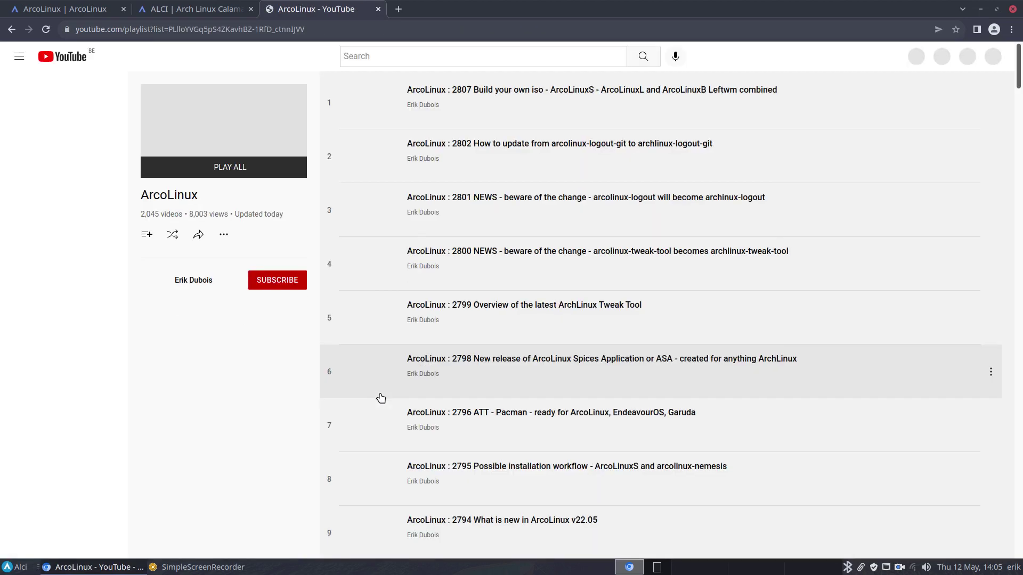
{"action": "left_click", "coordinate": [422, 104]}
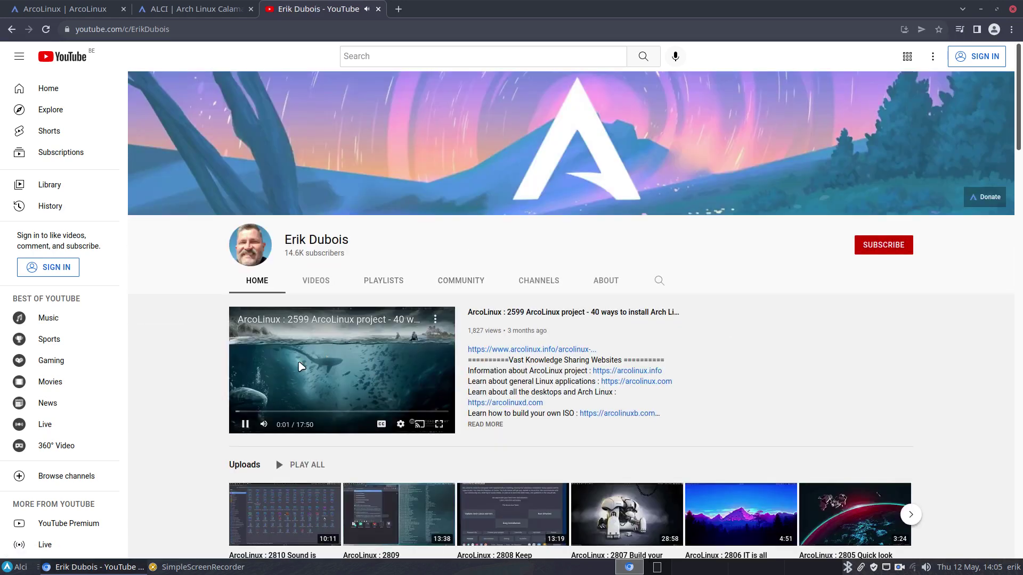
{"action": "left_click", "coordinate": [244, 424]}
{"action": "scroll", "coordinate": [563, 420], "scroll_direction": "down", "scroll_amount": 2}
{"action": "scroll", "coordinate": [567, 404], "scroll_direction": "down", "scroll_amount": 2}
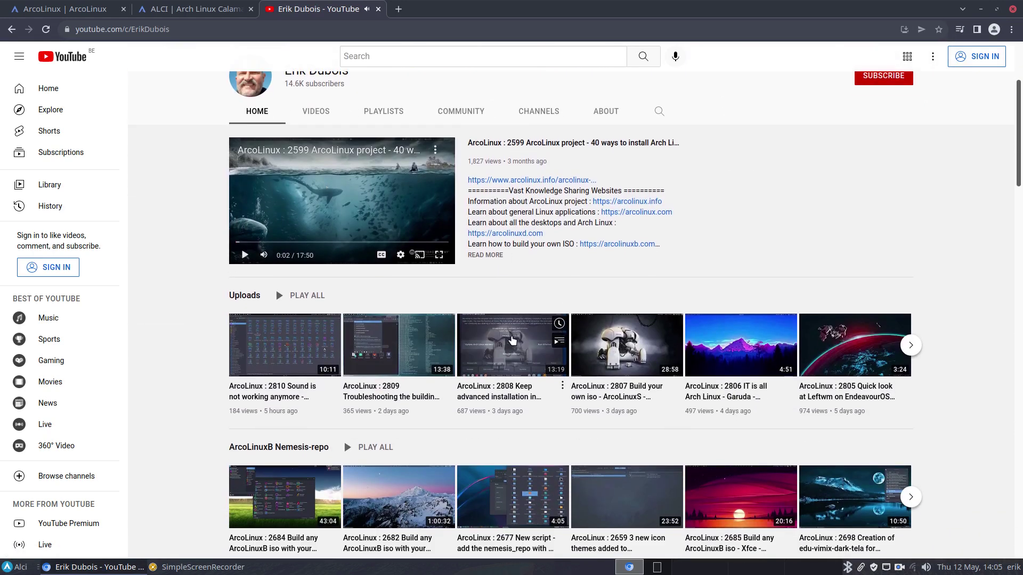
{"action": "left_click", "coordinate": [409, 387]}
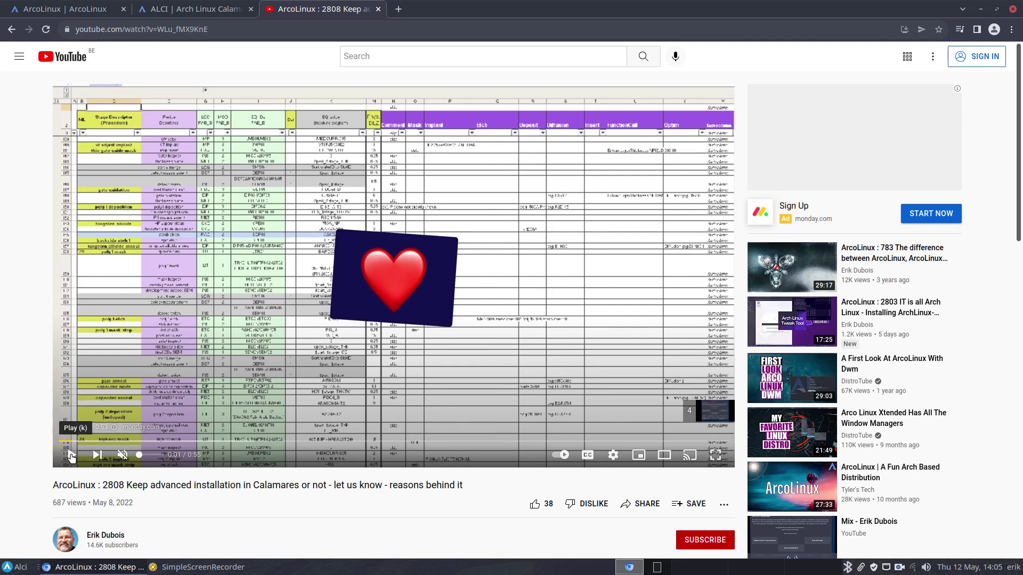
{"action": "left_click", "coordinate": [72, 455]}
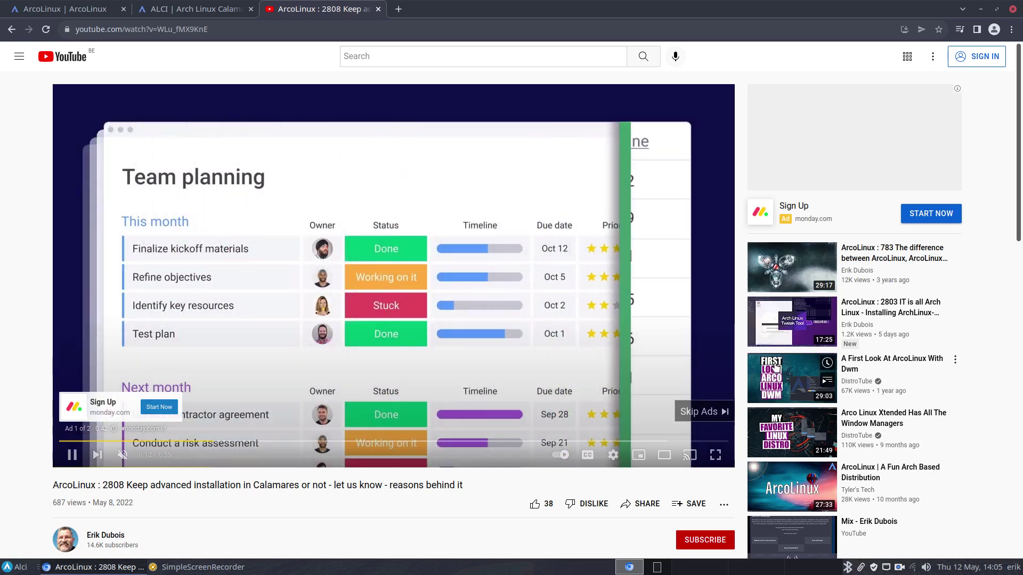
{"action": "left_click", "coordinate": [697, 412]}
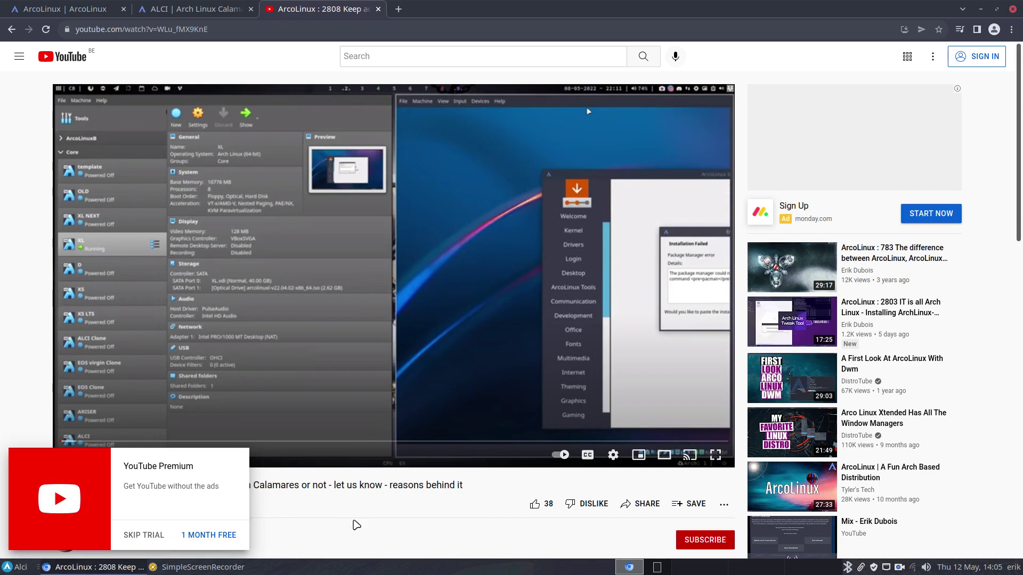
{"action": "scroll", "coordinate": [468, 354], "scroll_direction": "down", "scroll_amount": 3}
{"action": "scroll", "coordinate": [468, 354], "scroll_direction": "down", "scroll_amount": 2}
{"action": "scroll", "coordinate": [465, 358], "scroll_direction": "down", "scroll_amount": 4}
{"action": "scroll", "coordinate": [465, 358], "scroll_direction": "down", "scroll_amount": 5}
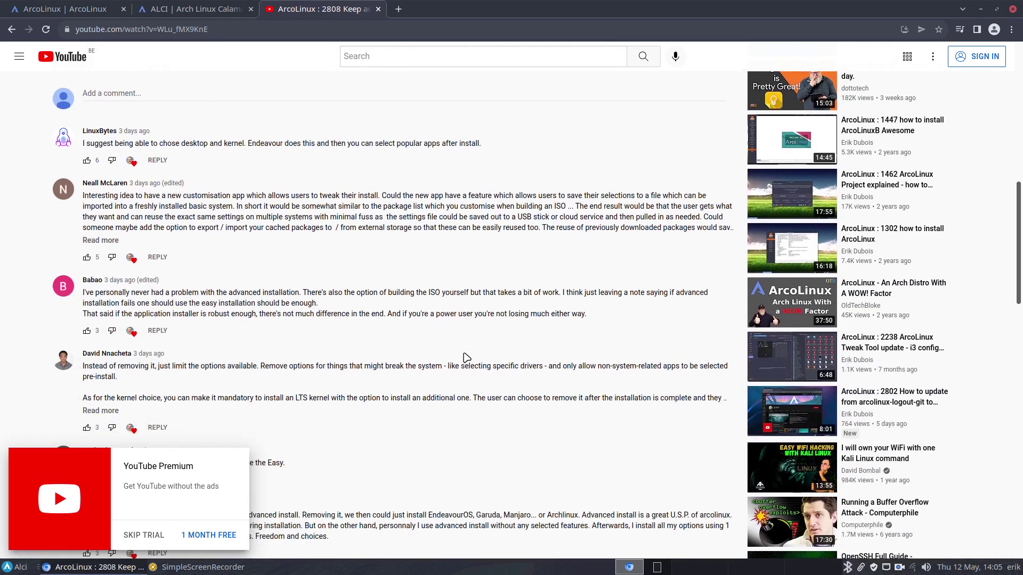
{"action": "scroll", "coordinate": [328, 311], "scroll_direction": "up", "scroll_amount": 2}
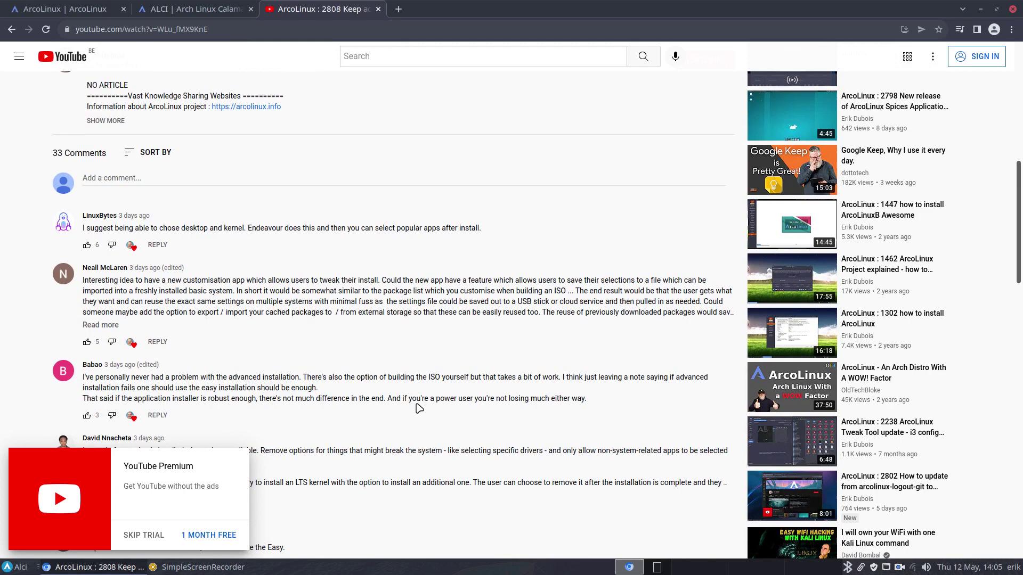
{"action": "scroll", "coordinate": [418, 407], "scroll_direction": "down", "scroll_amount": 1}
{"action": "scroll", "coordinate": [416, 408], "scroll_direction": "down", "scroll_amount": 2}
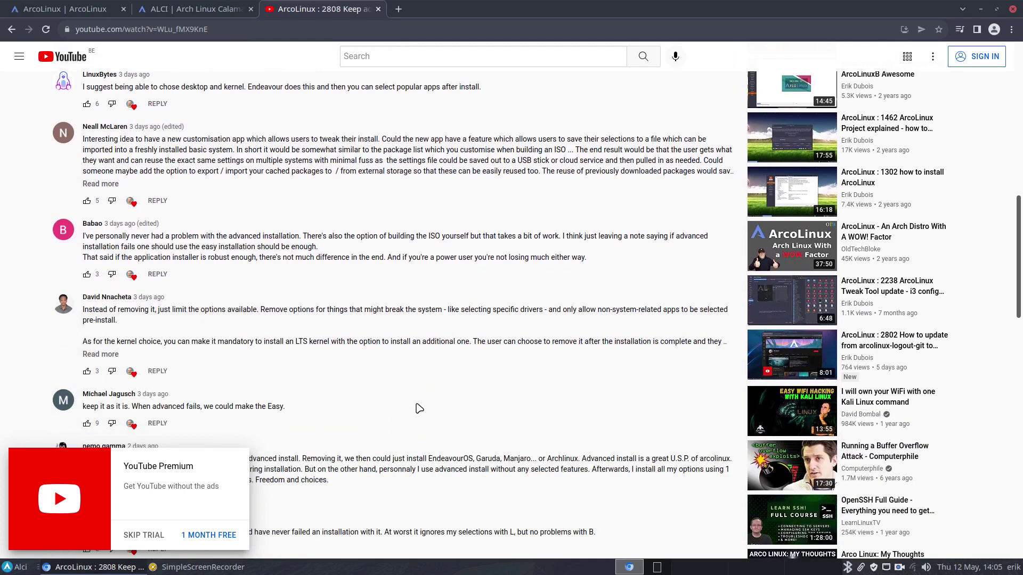
{"action": "scroll", "coordinate": [417, 408], "scroll_direction": "down", "scroll_amount": 2}
{"action": "scroll", "coordinate": [417, 408], "scroll_direction": "down", "scroll_amount": 2}
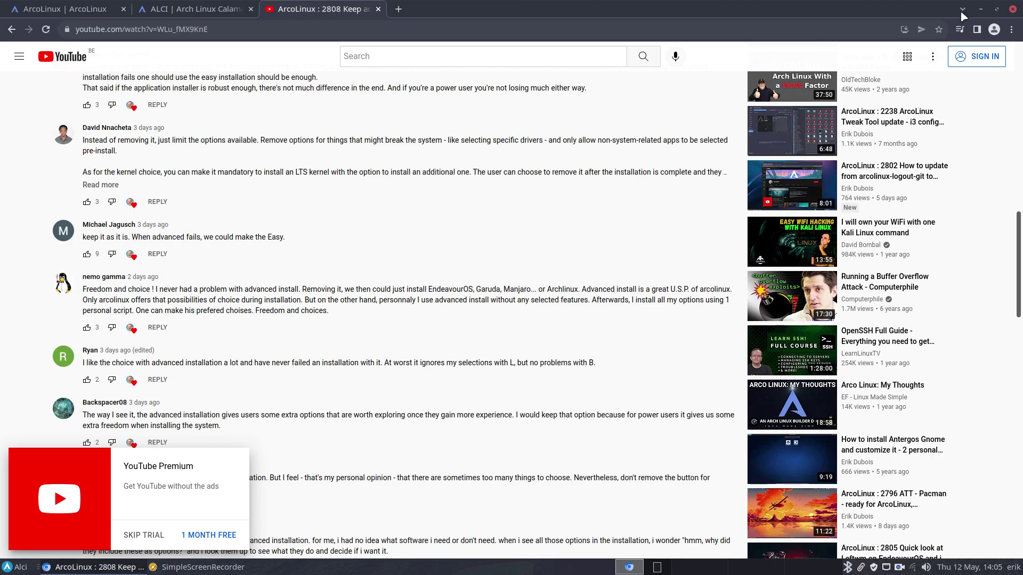
- Make a full clone of the template machine named XL
{"action": "left_click", "coordinate": [979, 9]}
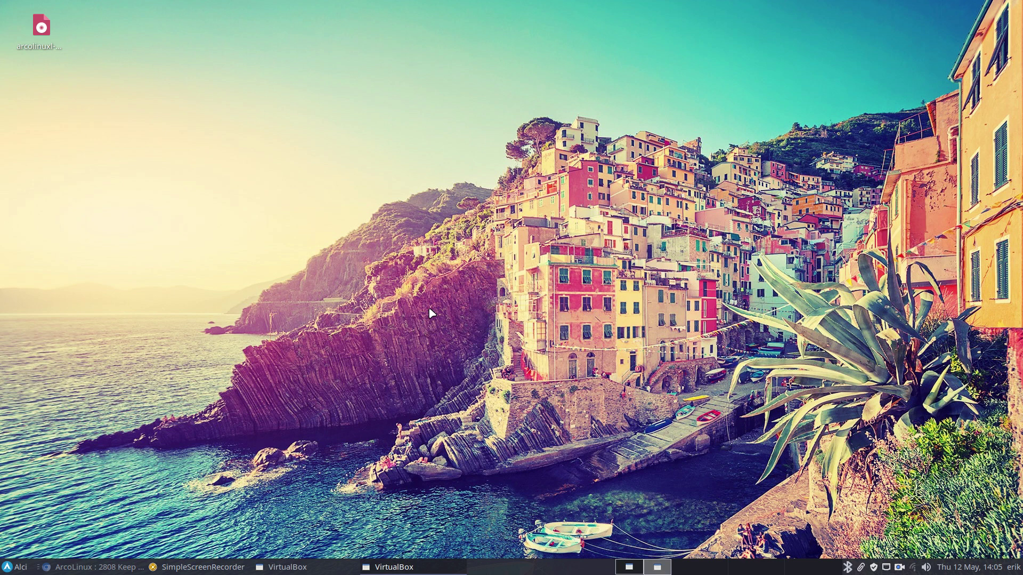
{"action": "right_click", "coordinate": [335, 223]}
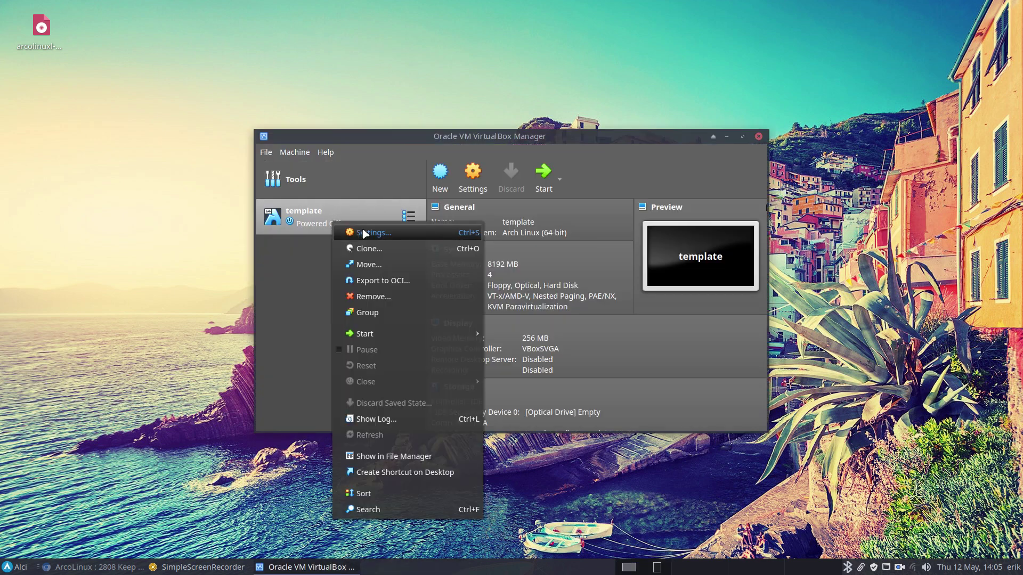
{"action": "left_click", "coordinate": [368, 249]}
{"action": "key", "text": "BackSpace"}
{"action": "type", "text": "AR"}
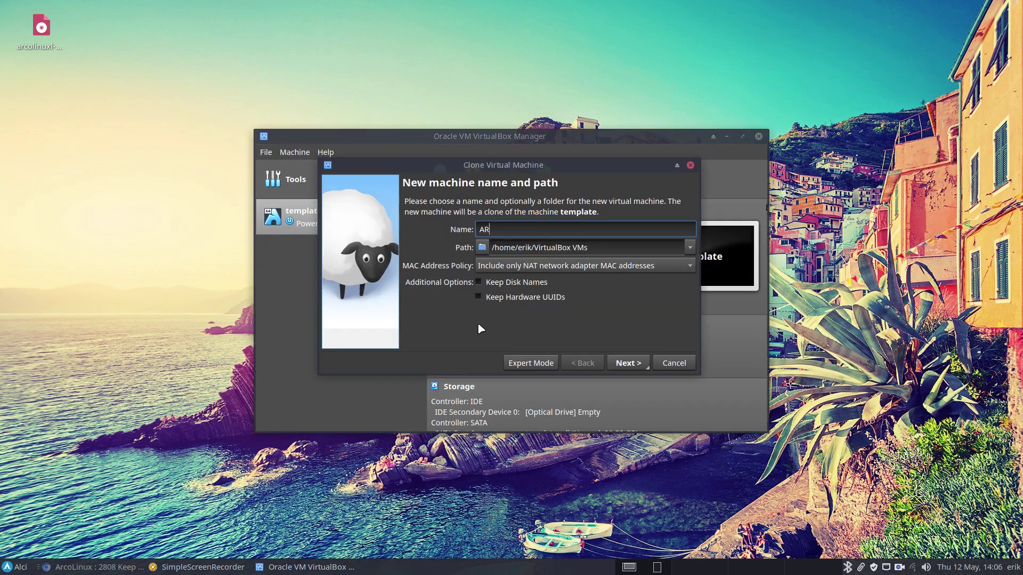
{"action": "key", "text": "Return"}
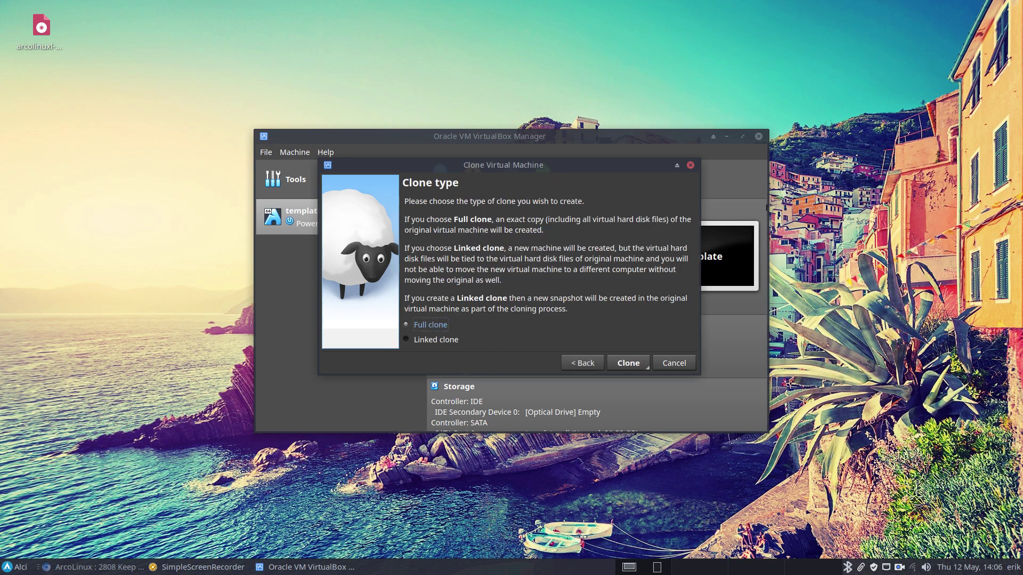
{"action": "key", "text": "Return"}
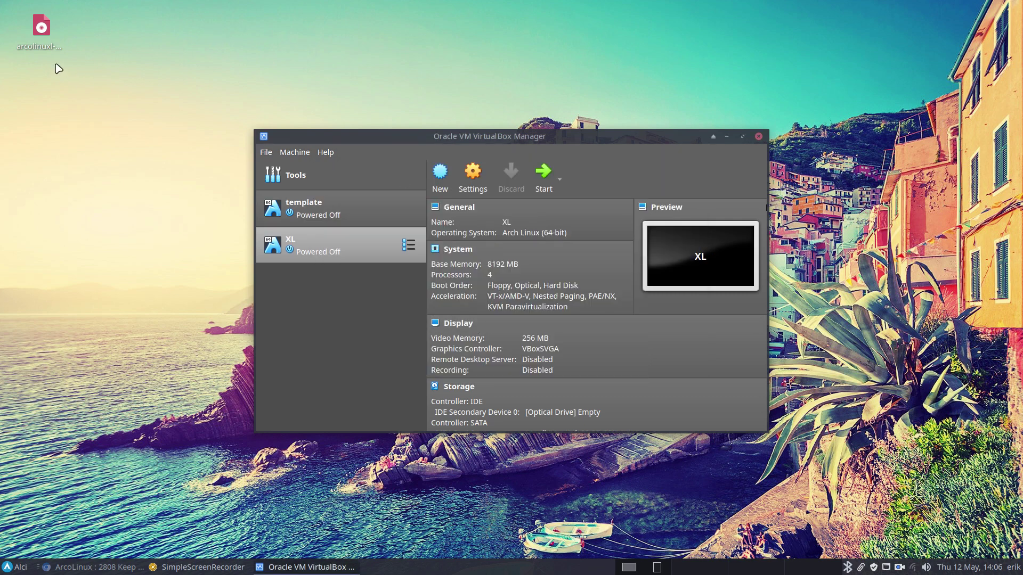
- Attach arcolinuxl-v22.06.07-x86_64.iso from the Desktop to XL's optical drive
{"action": "left_click", "coordinate": [743, 136]}
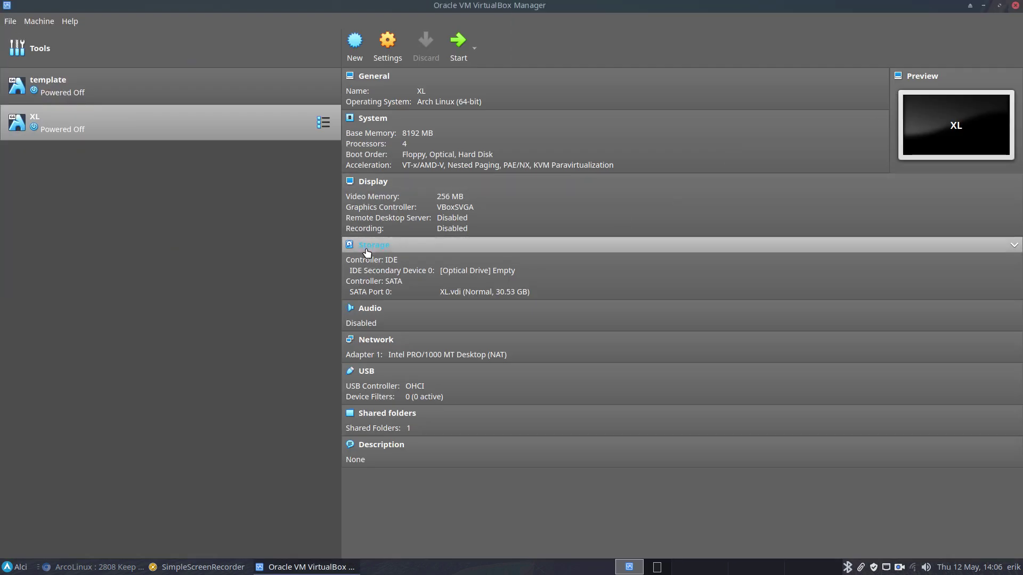
{"action": "left_click", "coordinate": [484, 272]}
{"action": "left_click", "coordinate": [535, 295]}
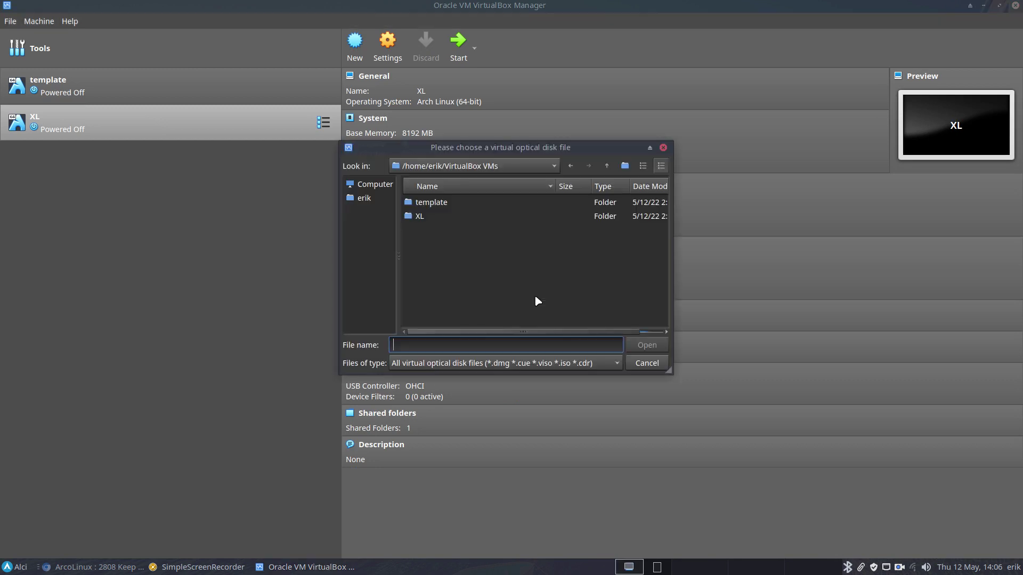
{"action": "left_click", "coordinate": [364, 197]}
{"action": "double_click", "coordinate": [435, 216]}
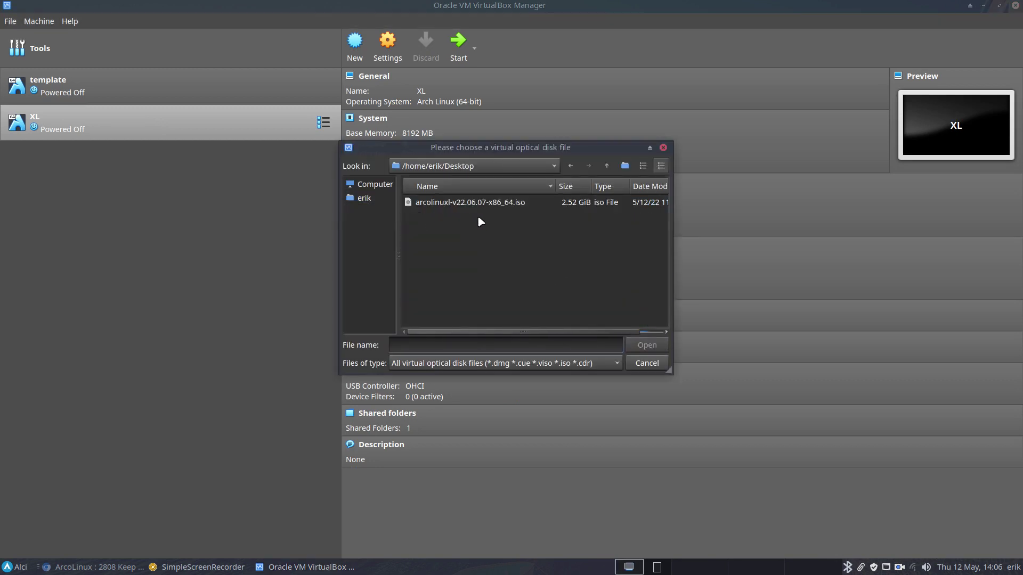
{"action": "left_click", "coordinate": [492, 205]}
{"action": "left_click", "coordinate": [648, 345]}
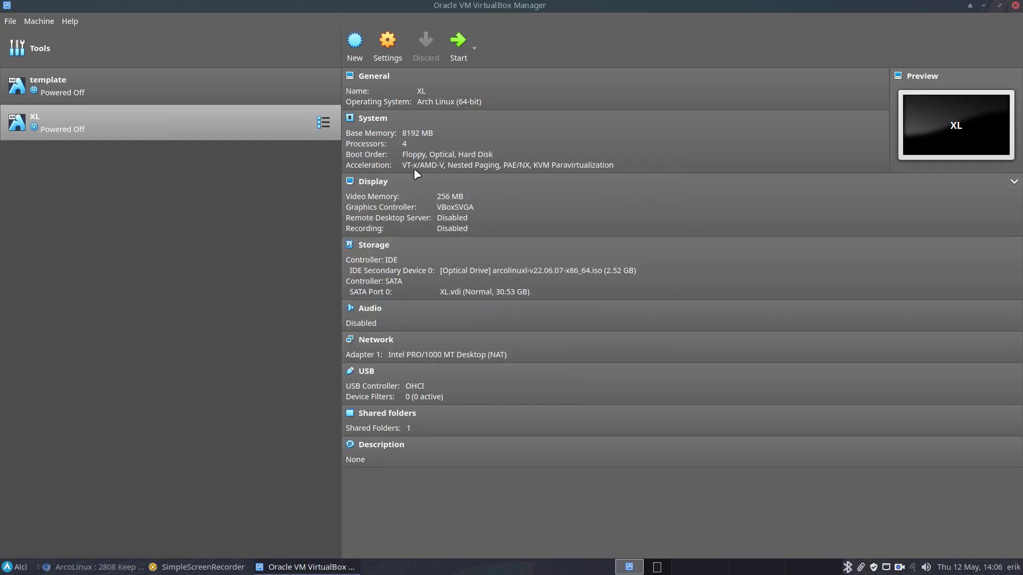
- Start XL in a maximized window and boot the default open source drivers entry
{"action": "left_click", "coordinate": [457, 46]}
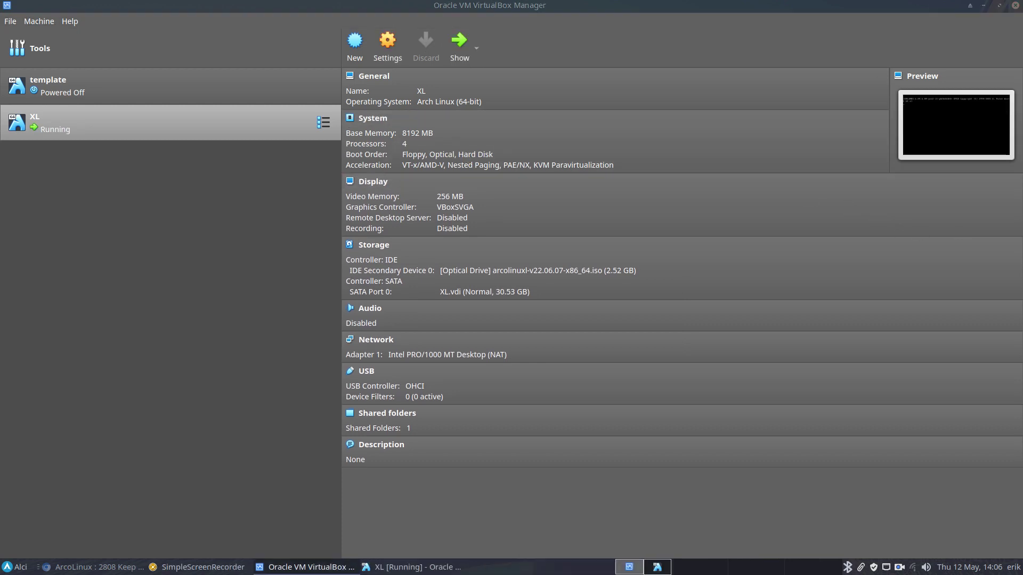
{"action": "double_click", "coordinate": [655, 90]}
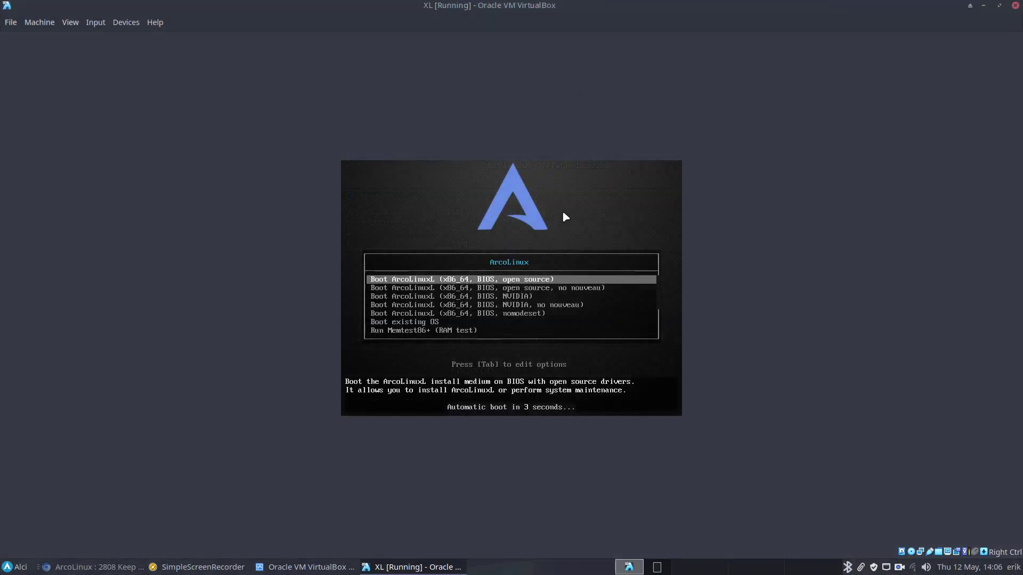
{"action": "key", "text": "Return"}
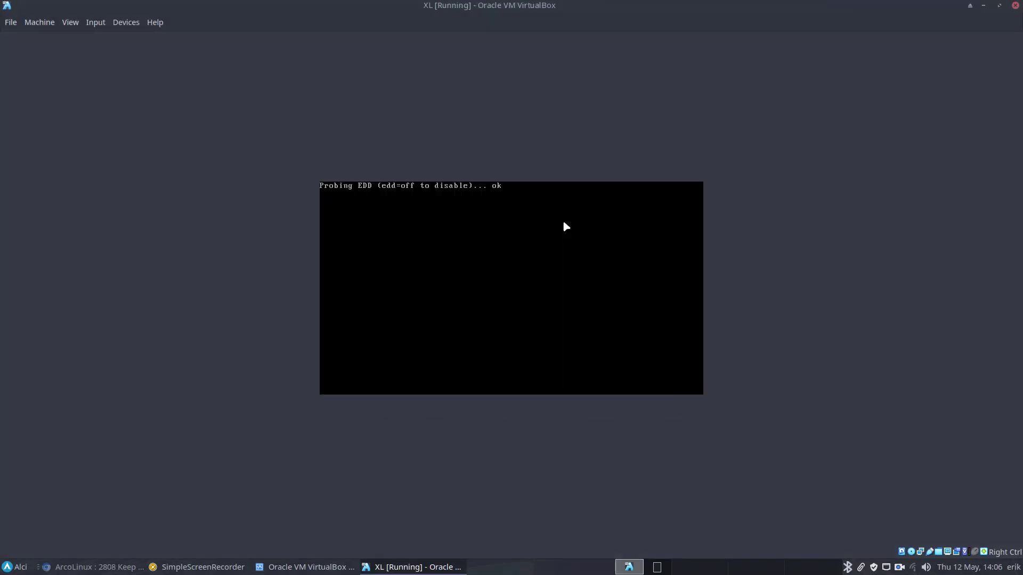